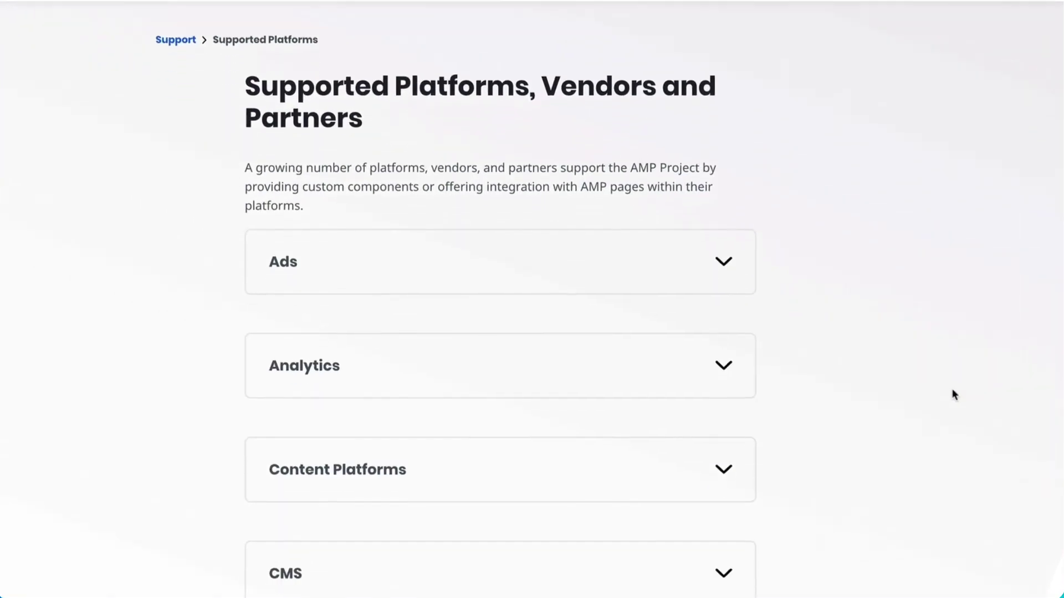
- Expand the Analytics vendor category on amp.dev to list its vendors, including Google Analytics
scroll(953, 395, down, 3)
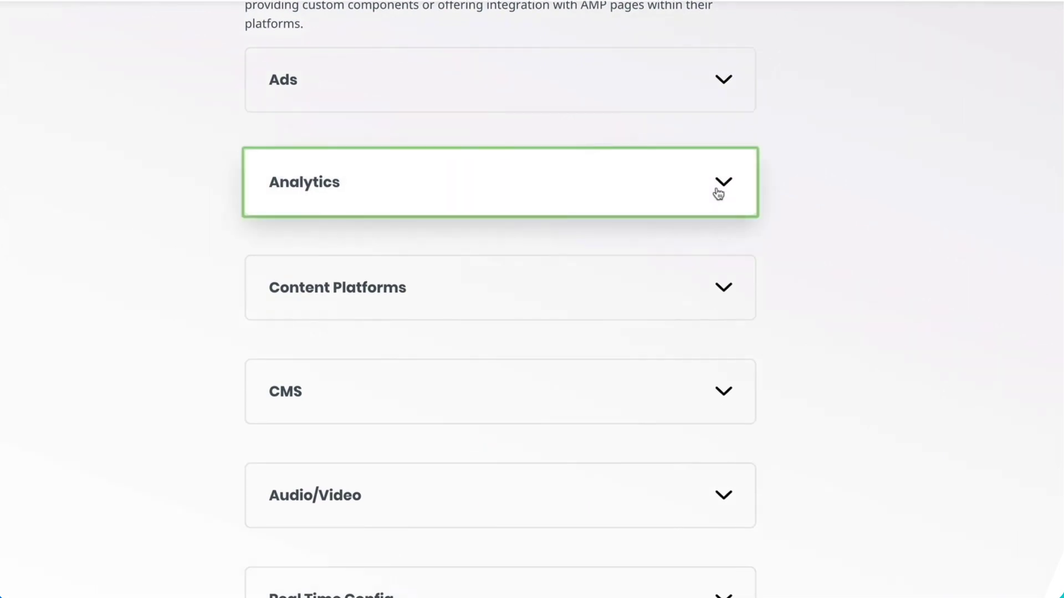
click(721, 186)
scroll(716, 186, down, 3)
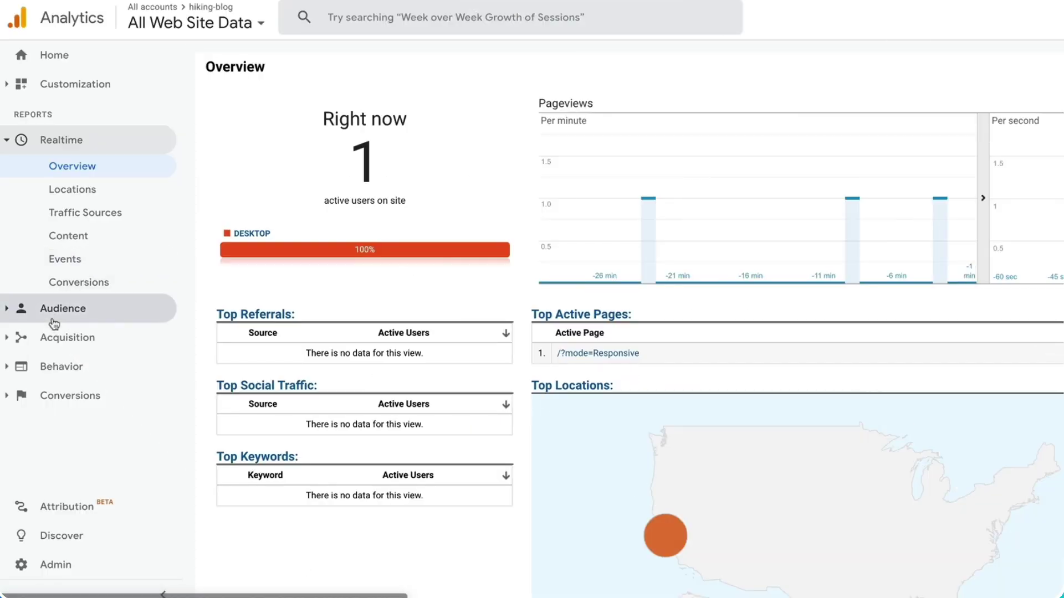
- Open the hiking-blog Audience Overview report and review its 1 user, 2 sessions and 55 pageviews
click(53, 316)
click(67, 197)
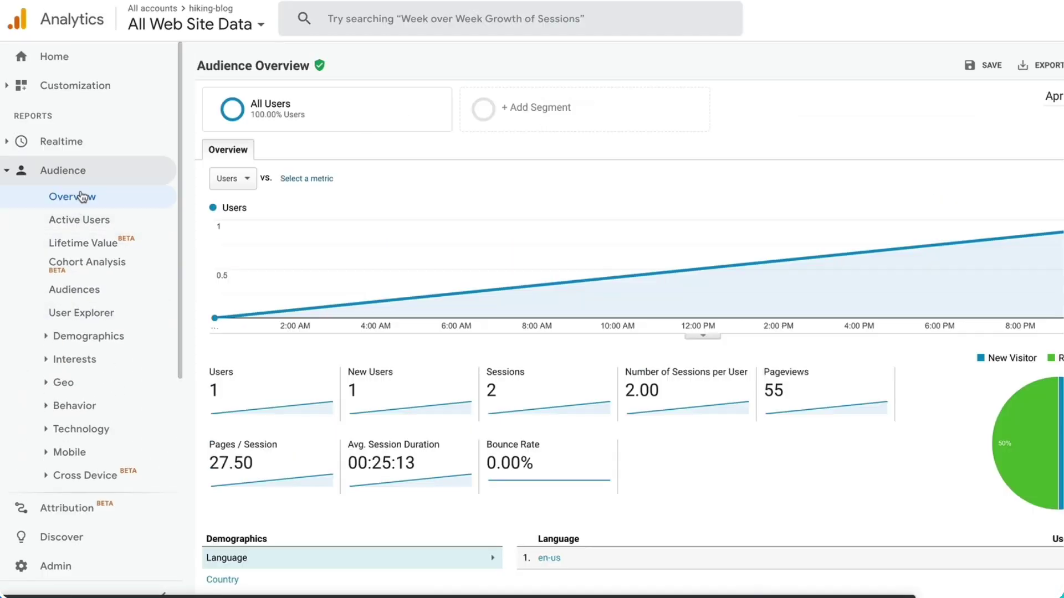
scroll(920, 409, down, 5)
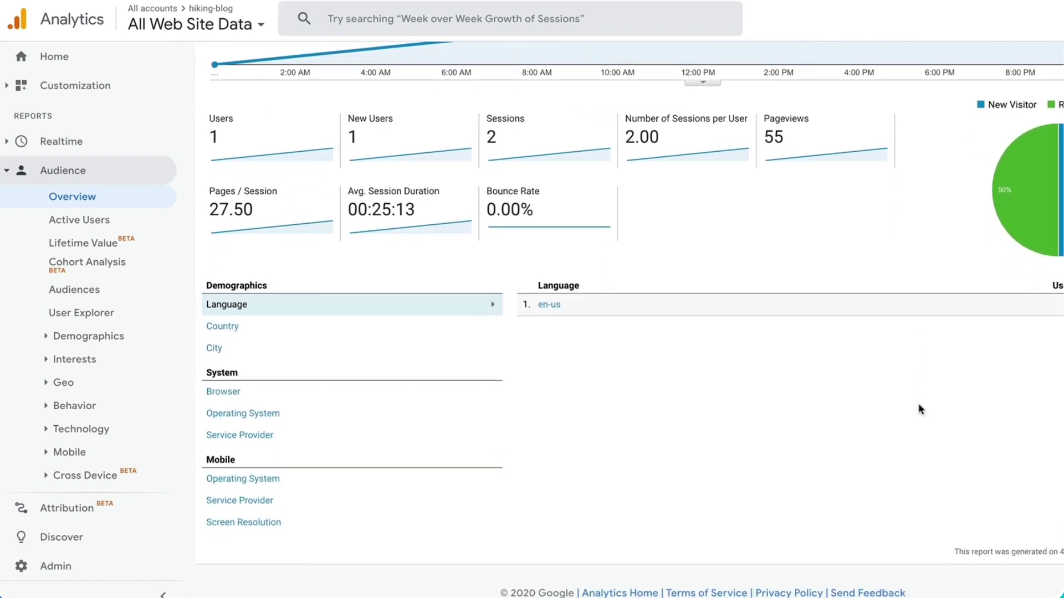
scroll(920, 409, up, 5)
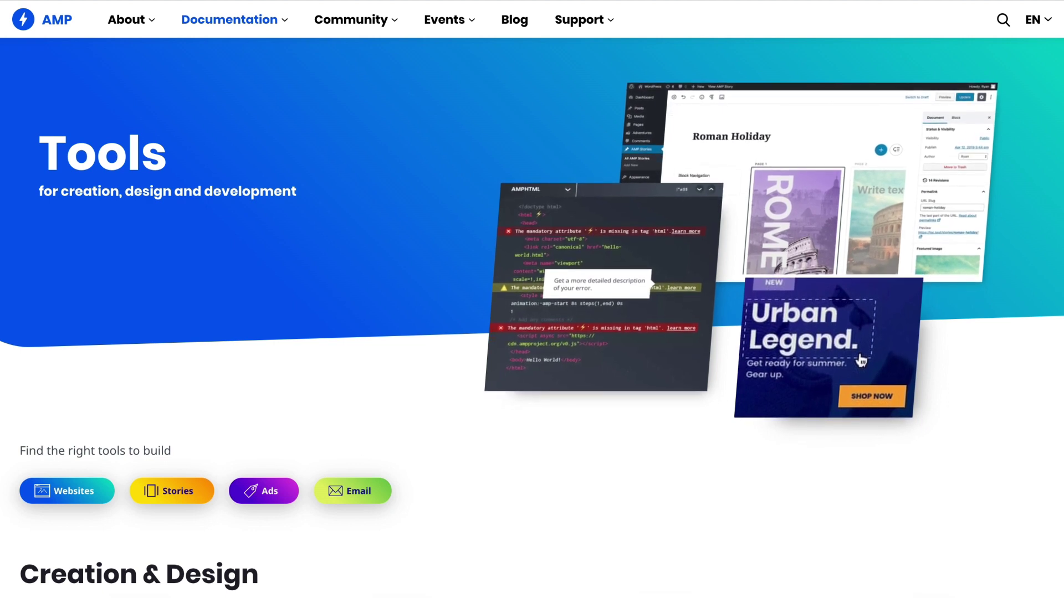
- Scroll the amp.dev Tools page down to the Developer Tools cards with AMP Tag Test
scroll(532, 322, down, 1)
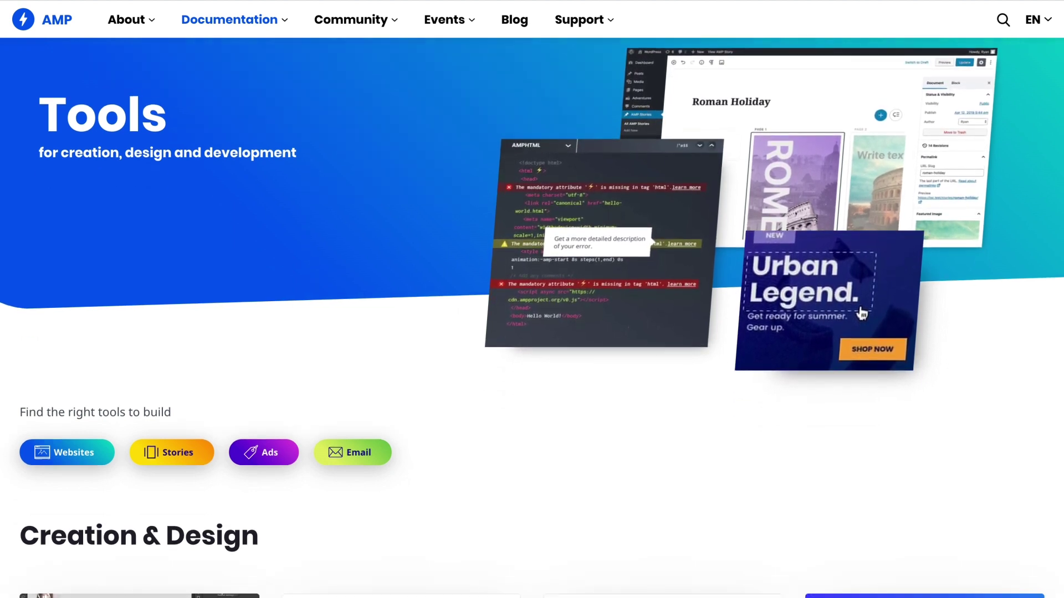
scroll(532, 321, down, 20)
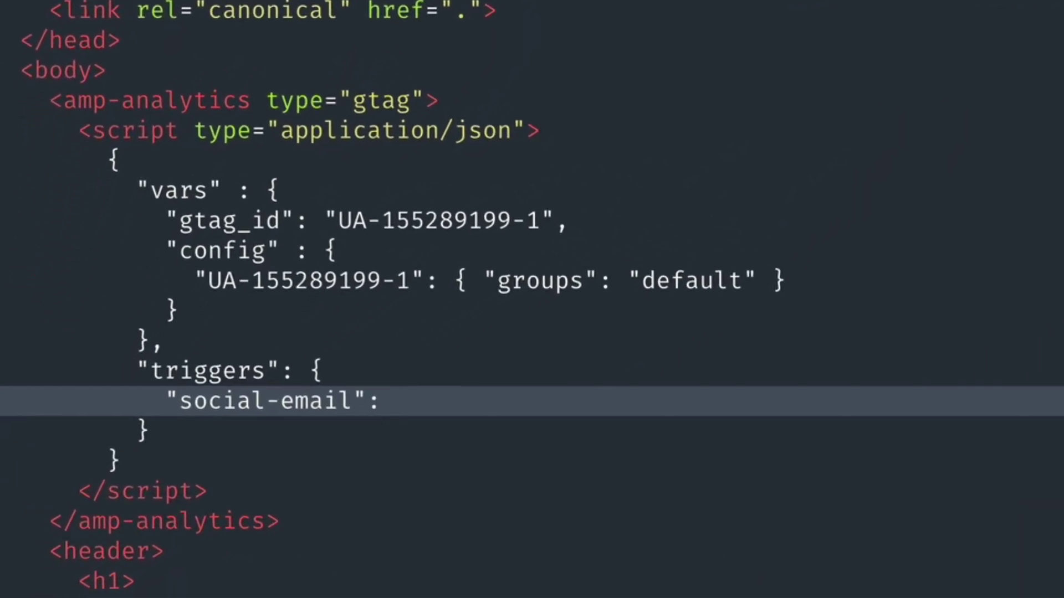
text( {)
- Begin a "triggers" block with a social-email trigger that fires "on": "click"
key(Return)
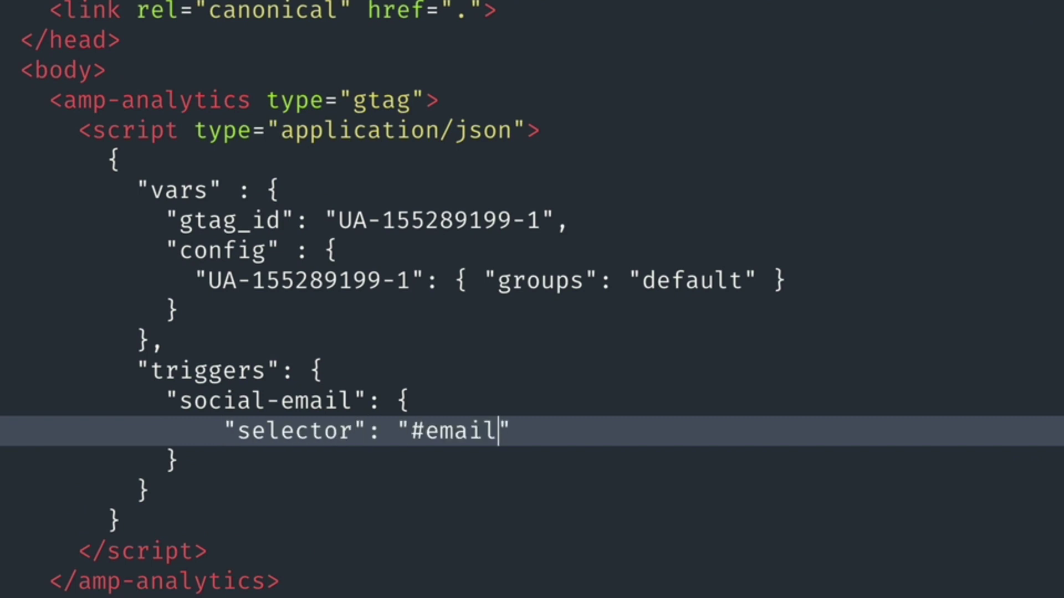
text(,)
key(Return)
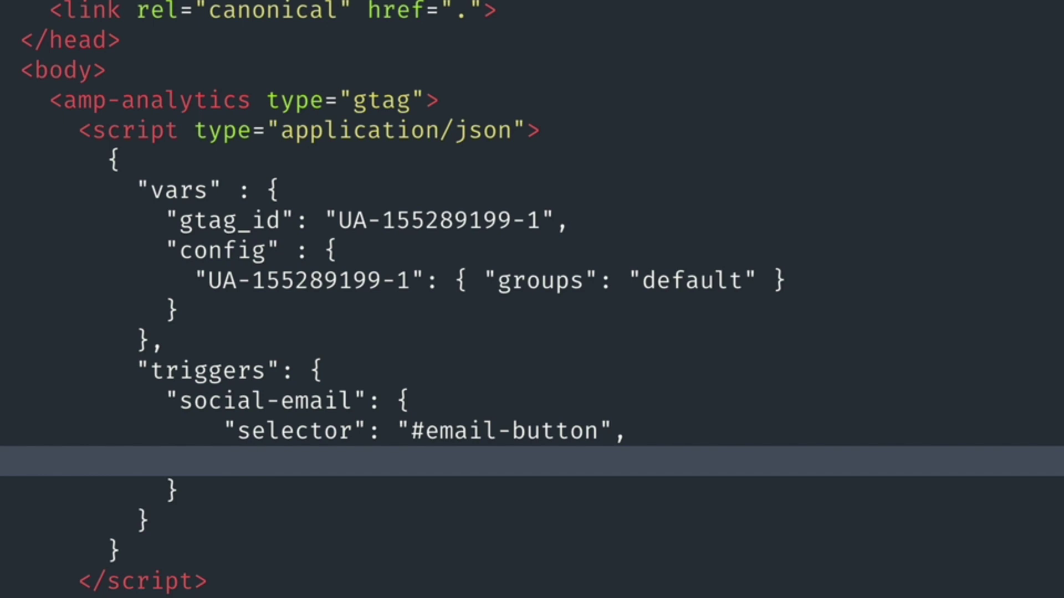
text("on": "click)
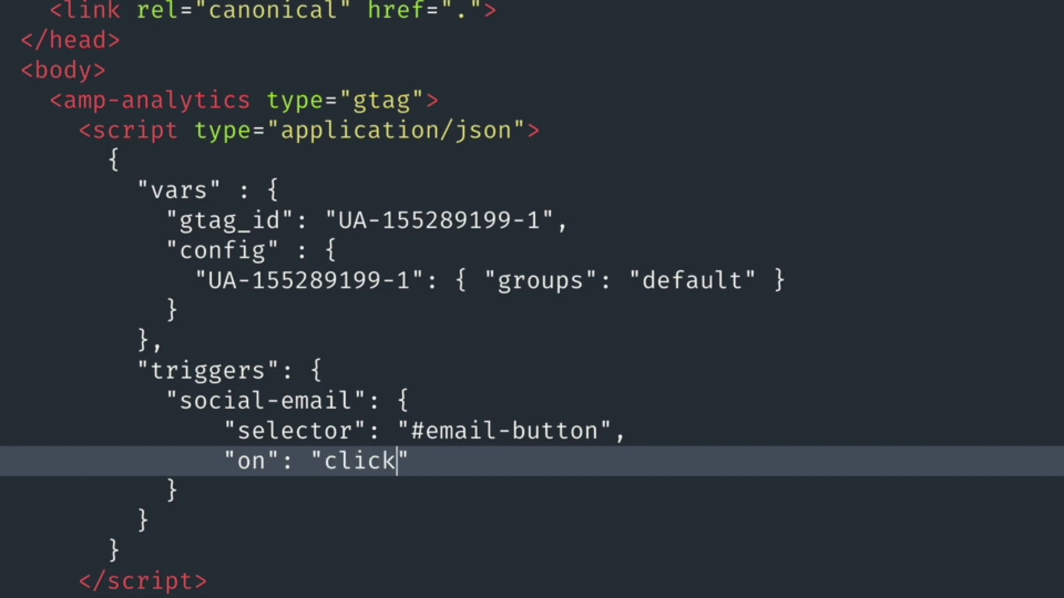
text(",)
key(Return)
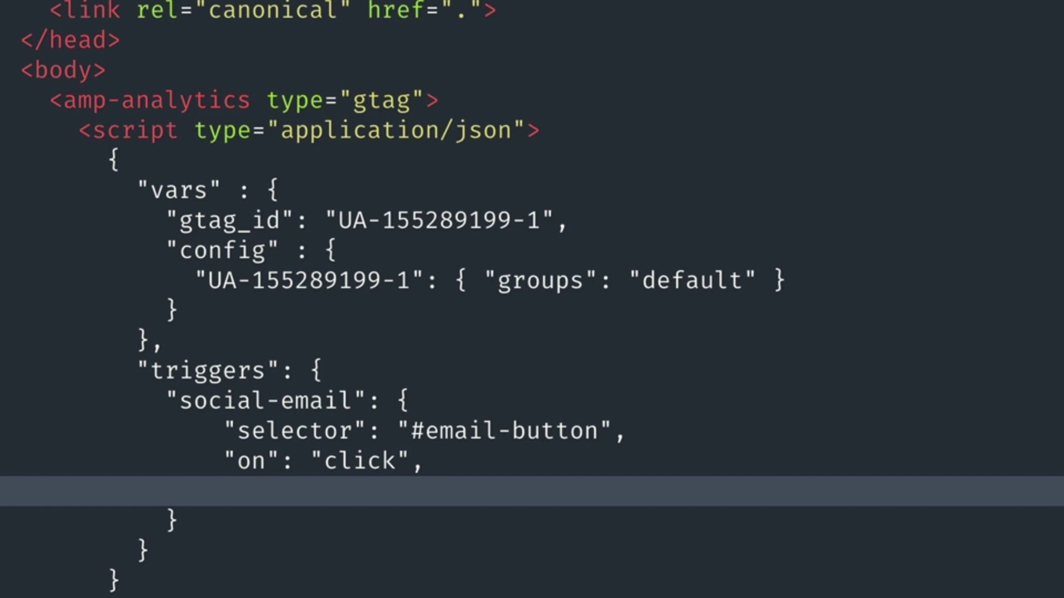
- Give the social-email trigger vars with event_name "share" and method "email"
text("vars")
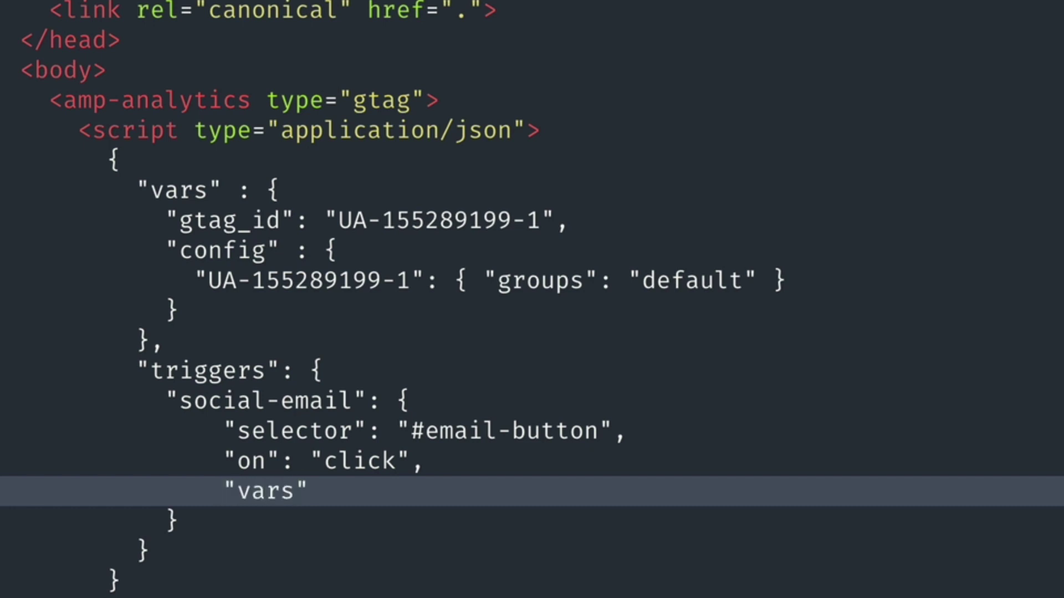
text(: {)
key(Return)
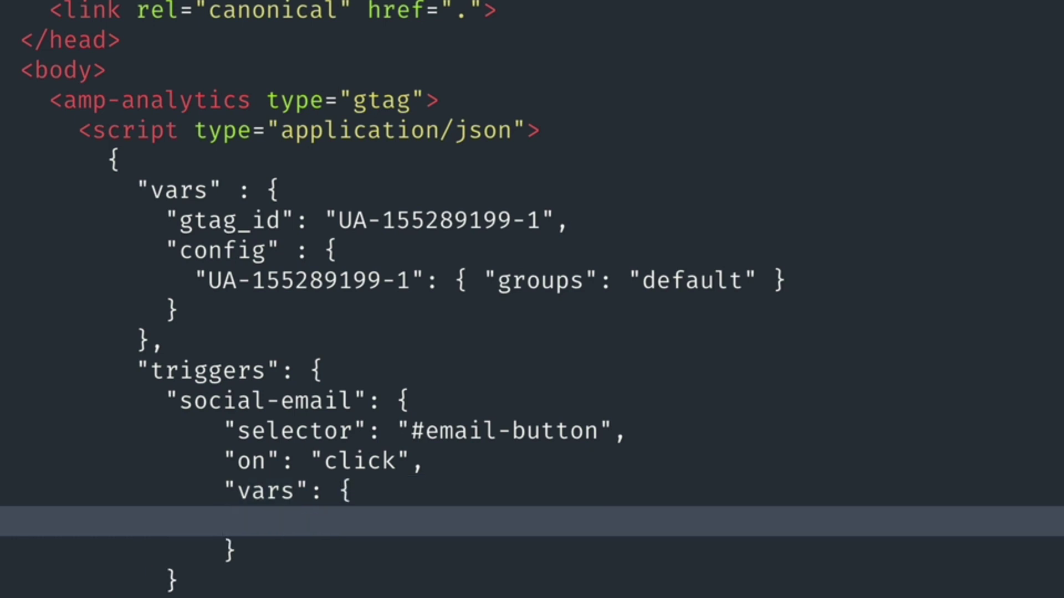
text("event_name": "share",)
key(Return)
text("method": "email)
scroll(838, 516, down, 5)
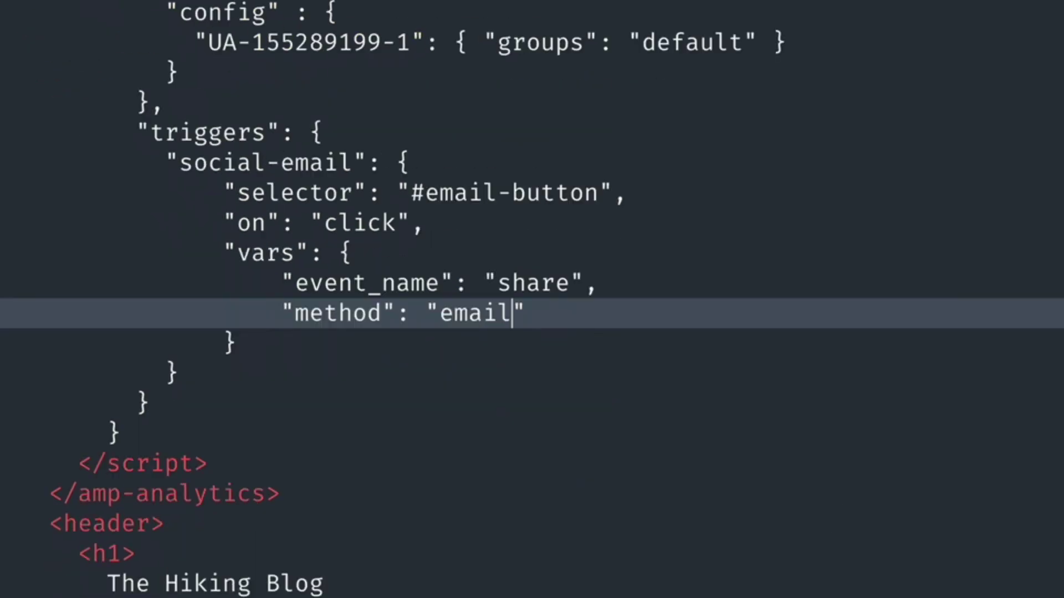
scroll(857, 499, down, 20)
- Add id="email-button" to the email amp-social-share tag, then click that share button in the preview
click(539, 242)
text(id="email-button"></amp-social-share>)
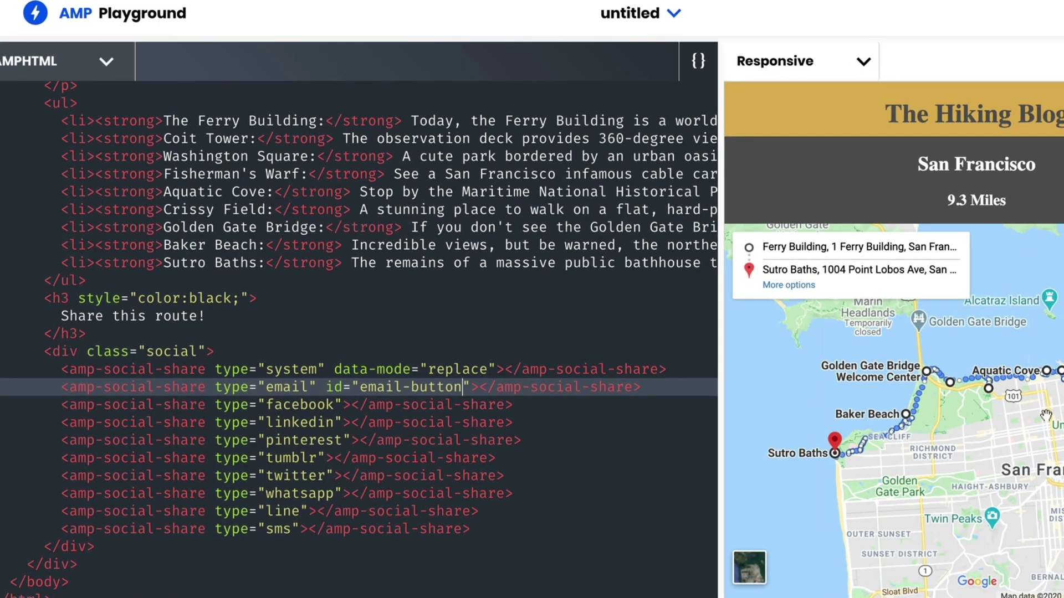
scroll(1046, 416, down, 10)
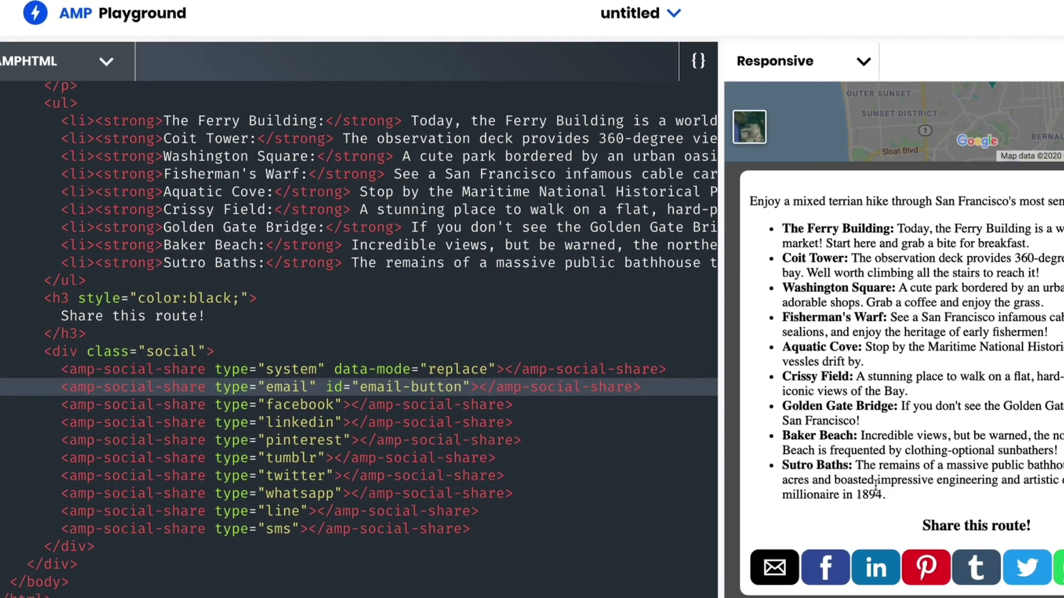
click(788, 568)
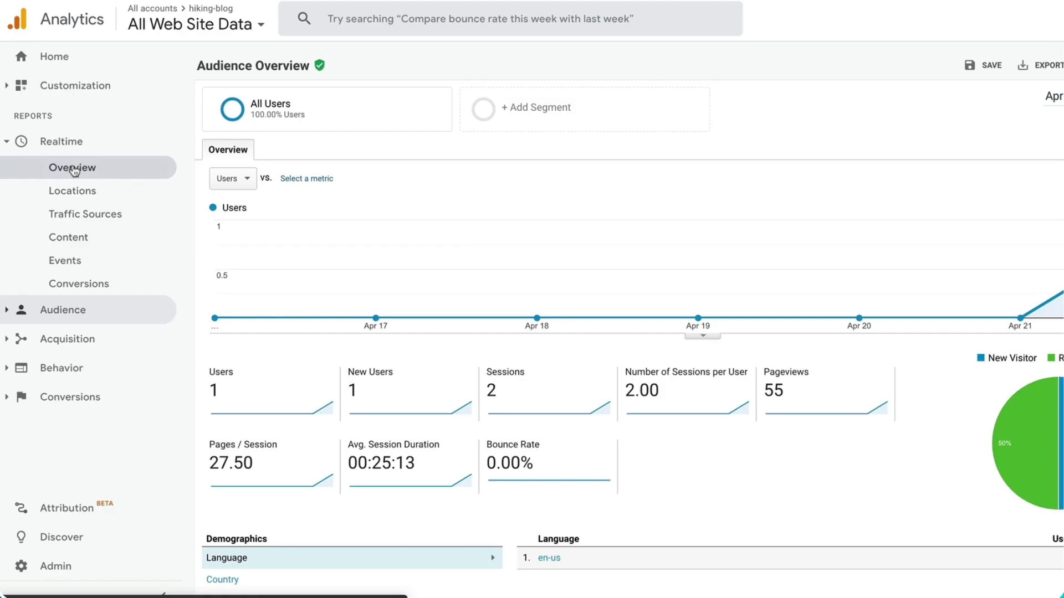
- Show Realtime Events filtered to the engagement category, revealing the share event labelled email
click(69, 262)
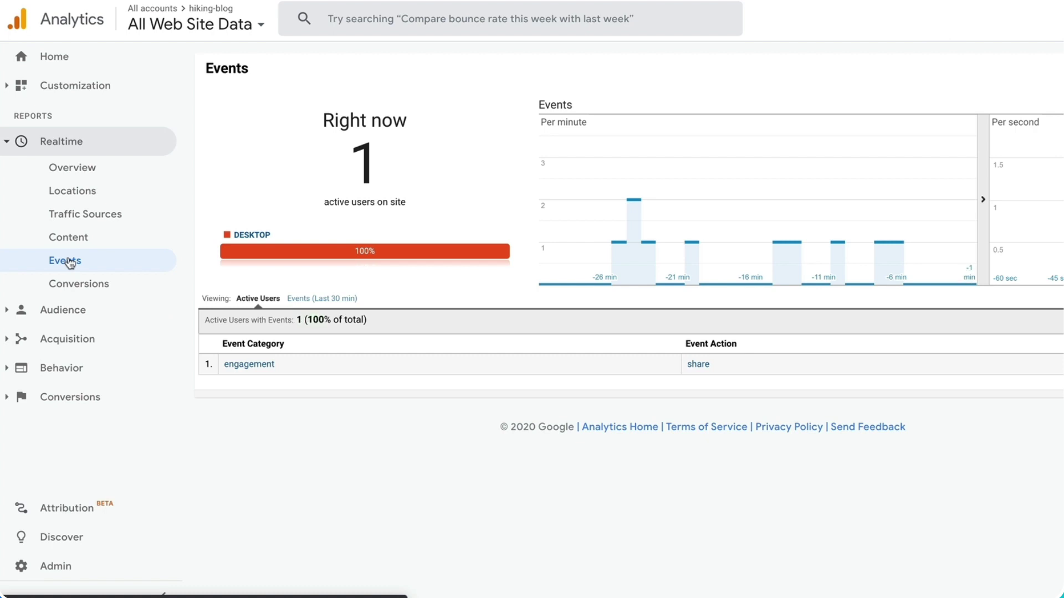
click(253, 365)
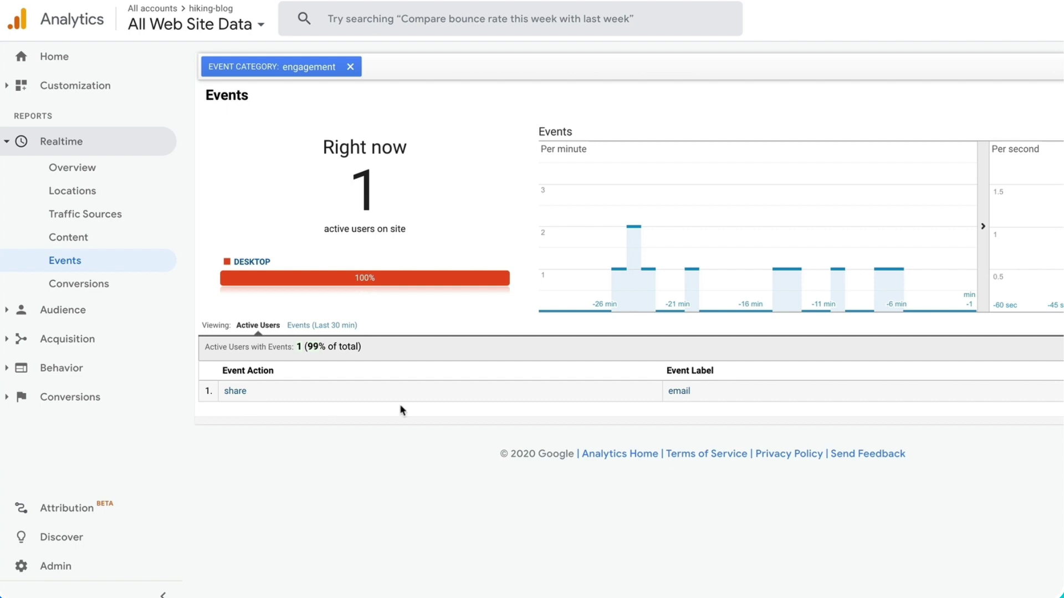